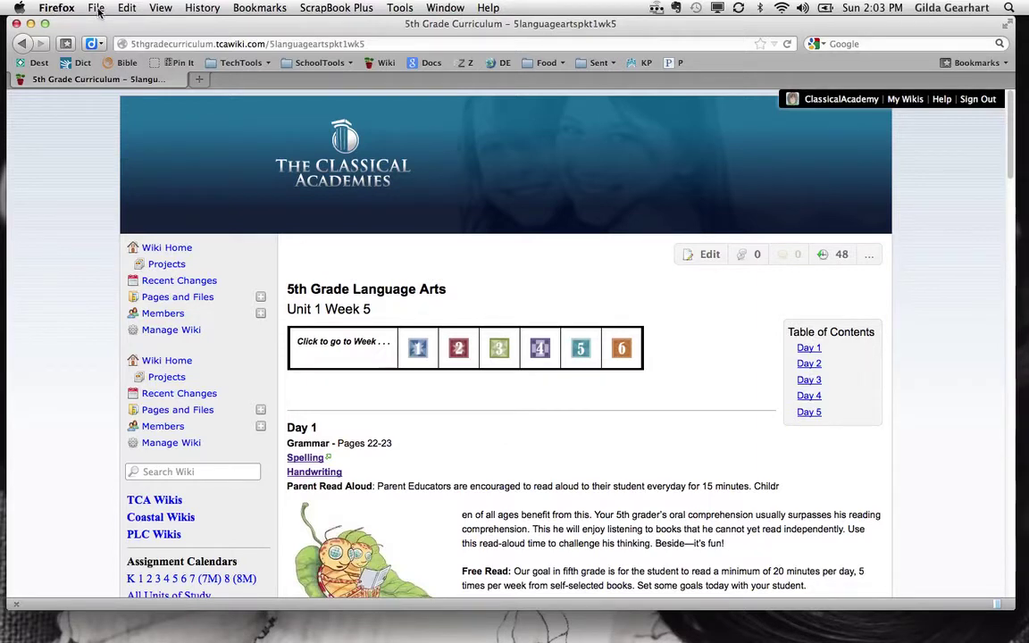
# Step: Save the wiki page to the Desktop as 'Web Page, complete' (5languageartspkt1wk5.html)
pyautogui.click(97, 8)
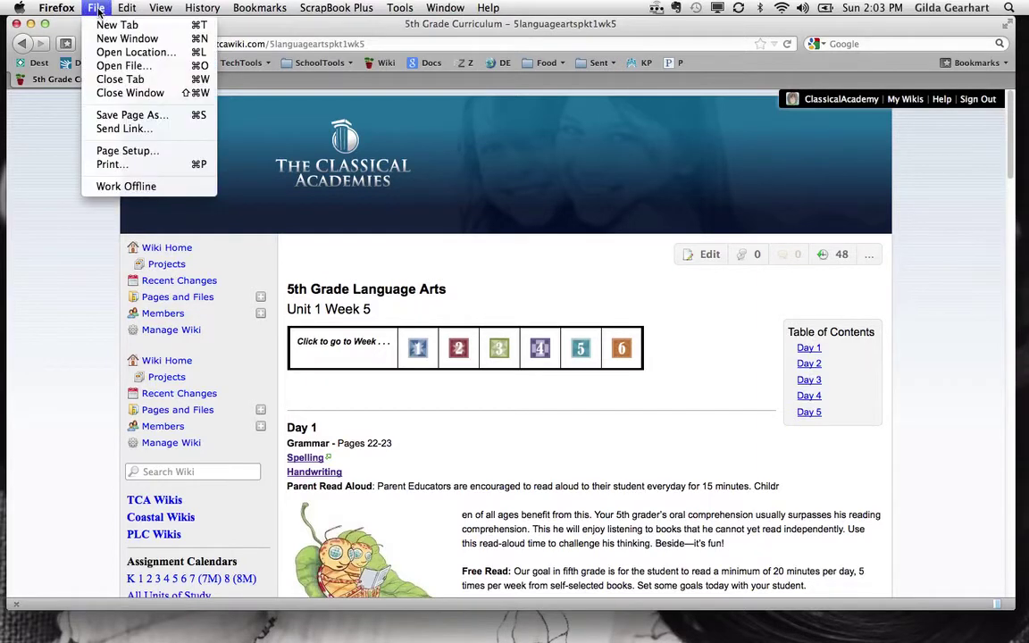
pyautogui.click(101, 117)
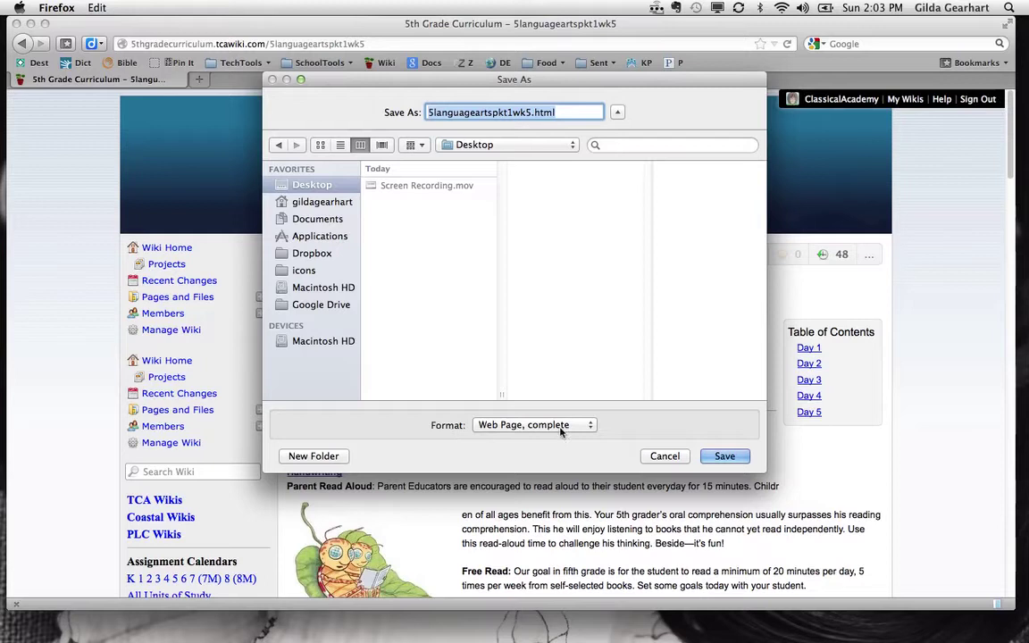
pyautogui.click(593, 428)
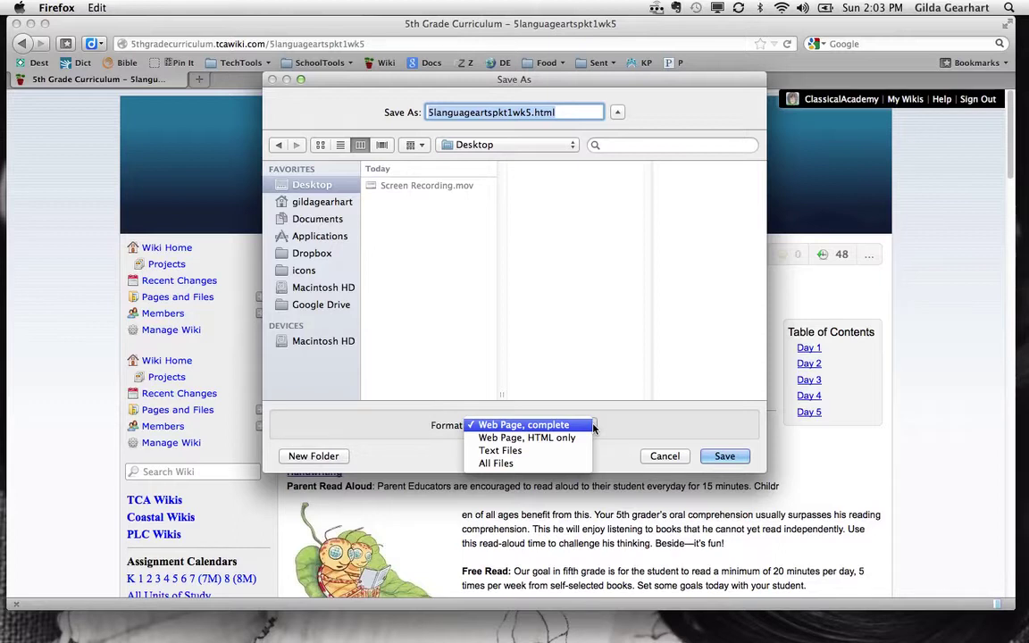
pyautogui.click(662, 434)
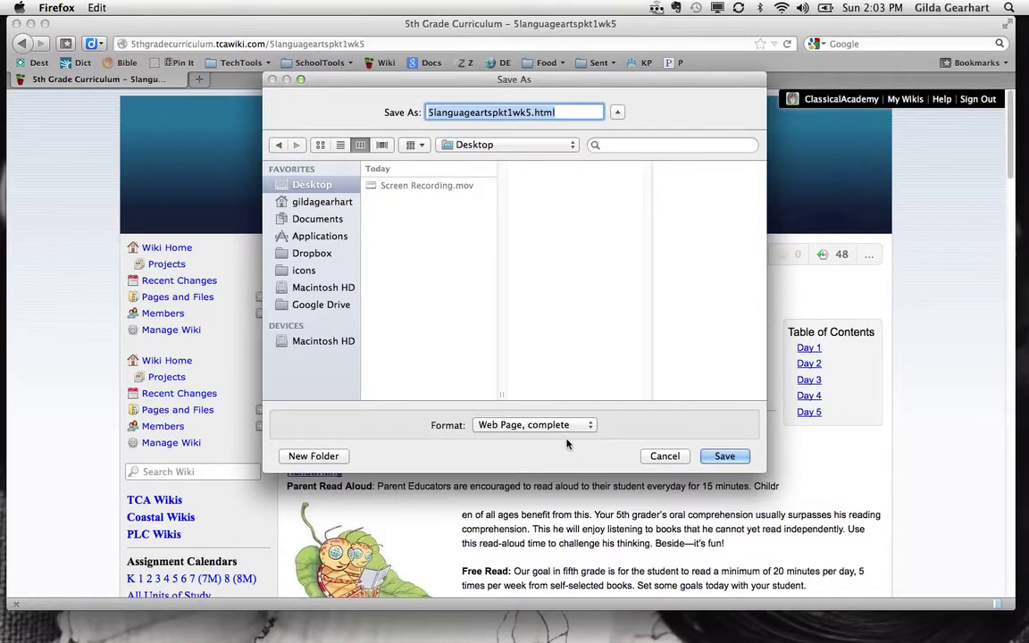
pyautogui.click(722, 457)
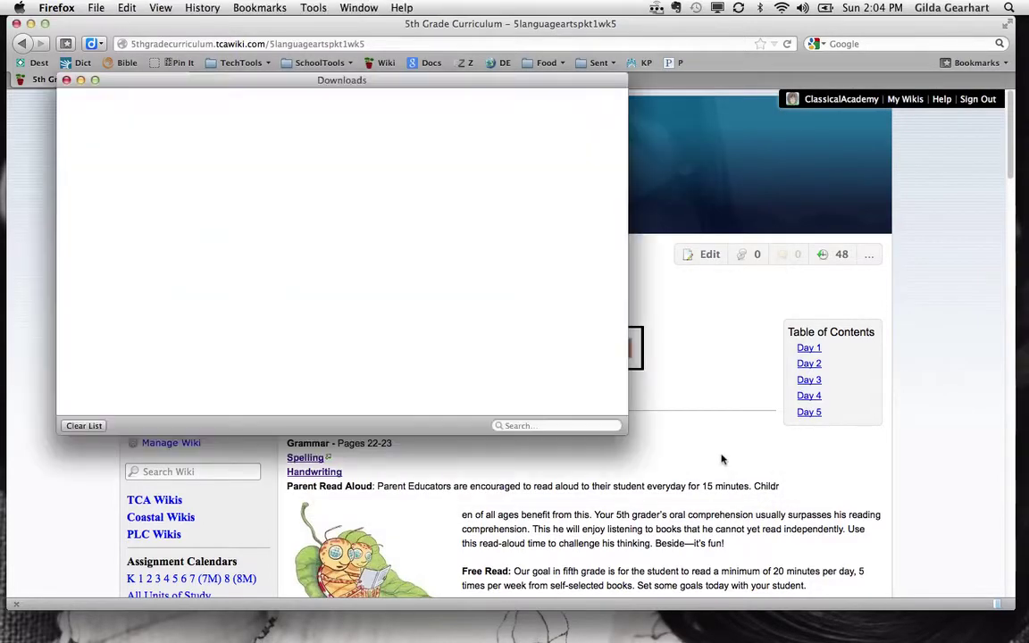
# Step: Turn Wi-Fi off and open 5languageartspkt1wk5.html from the Desktop folder in Finder
pyautogui.click(66, 79)
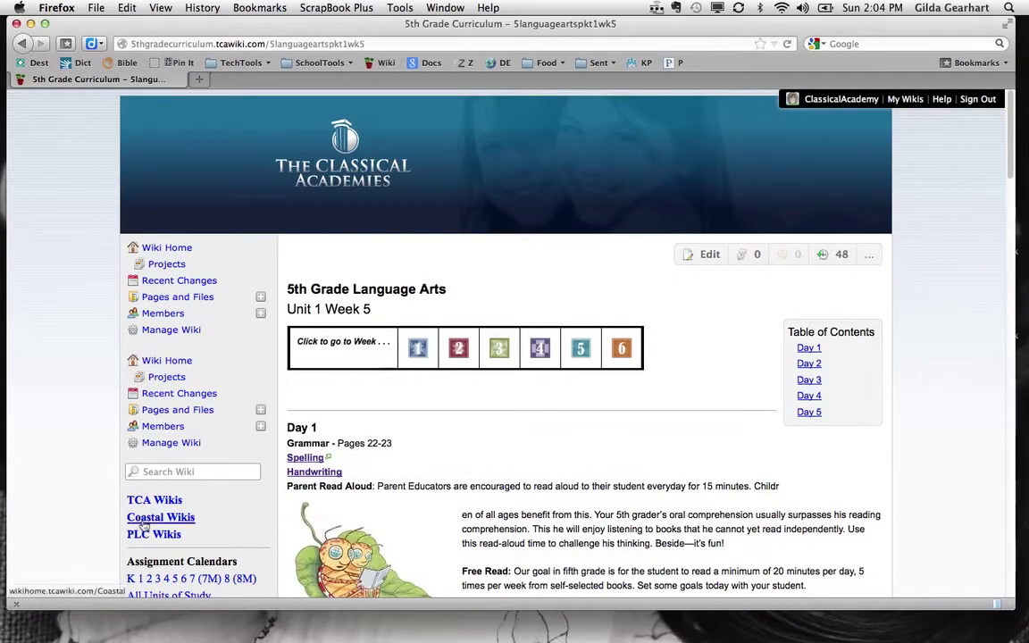
pyautogui.click(61, 611)
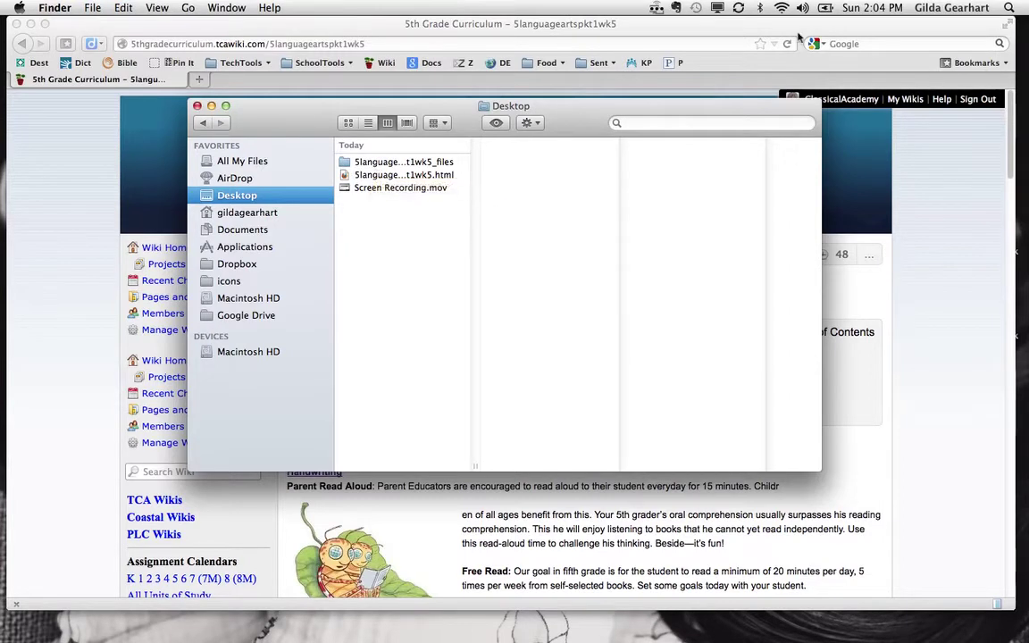
pyautogui.click(782, 7)
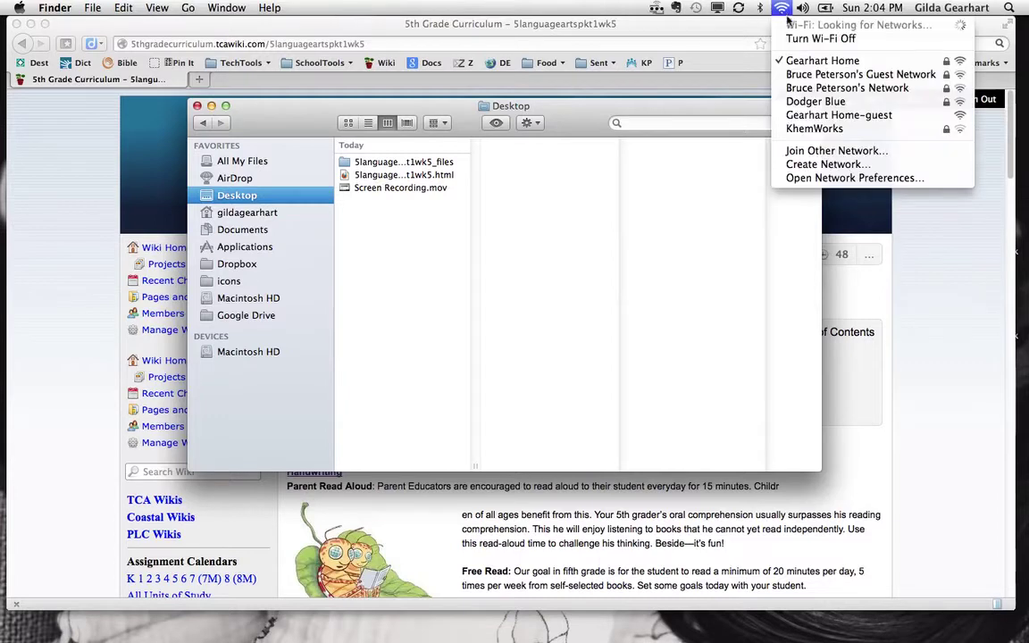
pyautogui.click(798, 40)
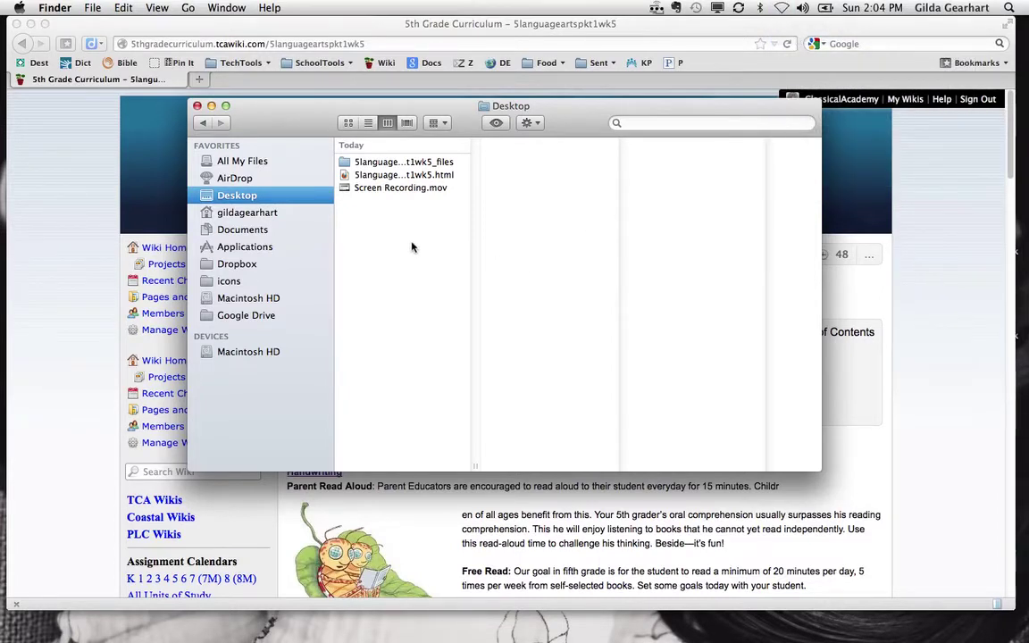
pyautogui.doubleClick(378, 176)
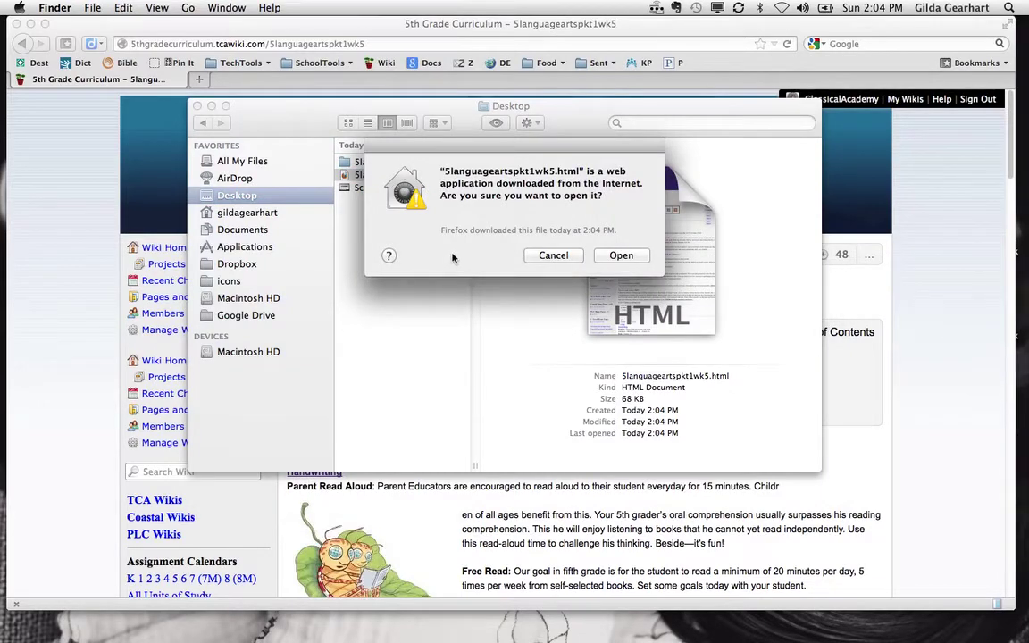
# Step: Confirm opening the downloaded file and scroll down through the offline page in Chrome
pyautogui.click(622, 256)
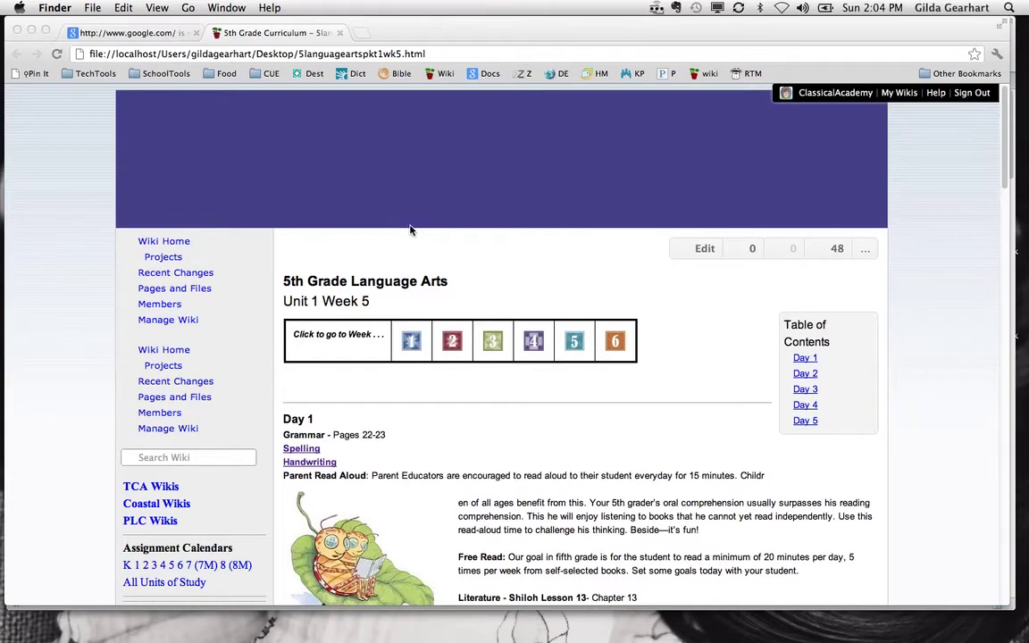
pyautogui.scroll(-4, 410, 230)
pyautogui.scroll(-1, 411, 231)
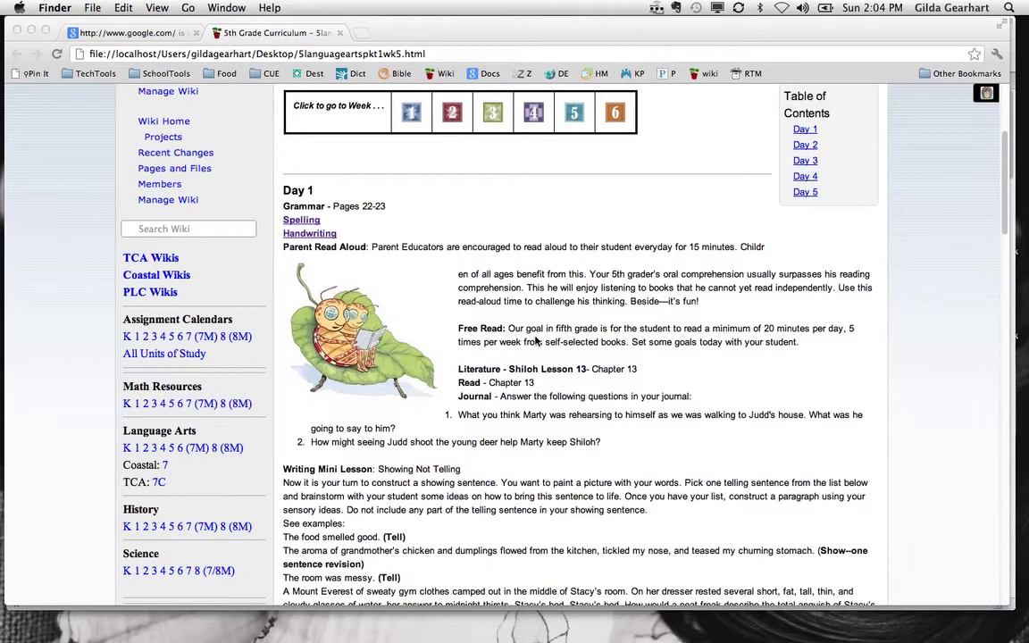
pyautogui.scroll(-3, 536, 341)
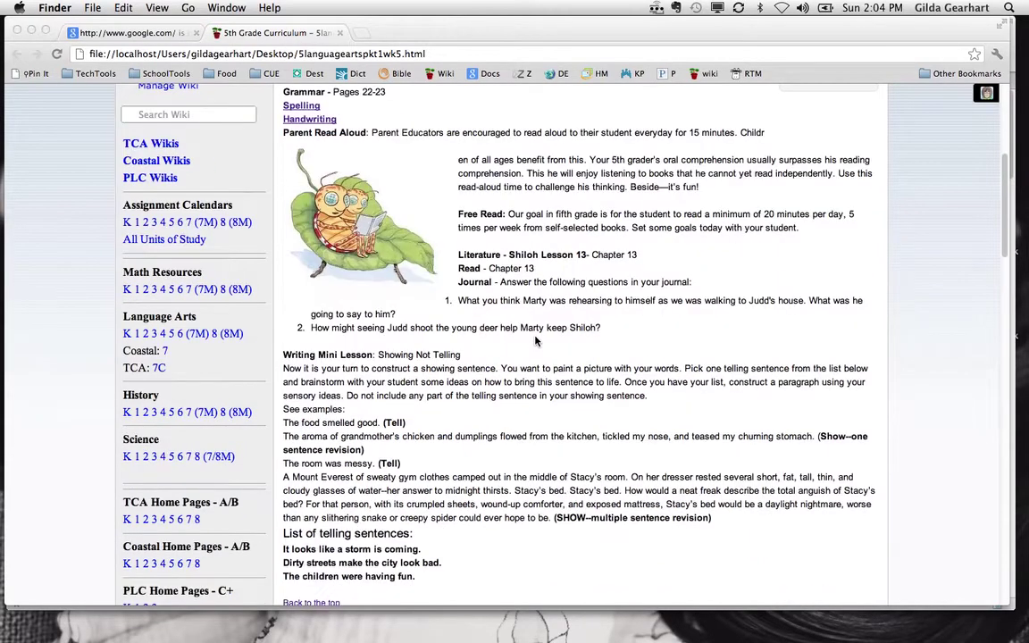
pyautogui.scroll(-1, 536, 341)
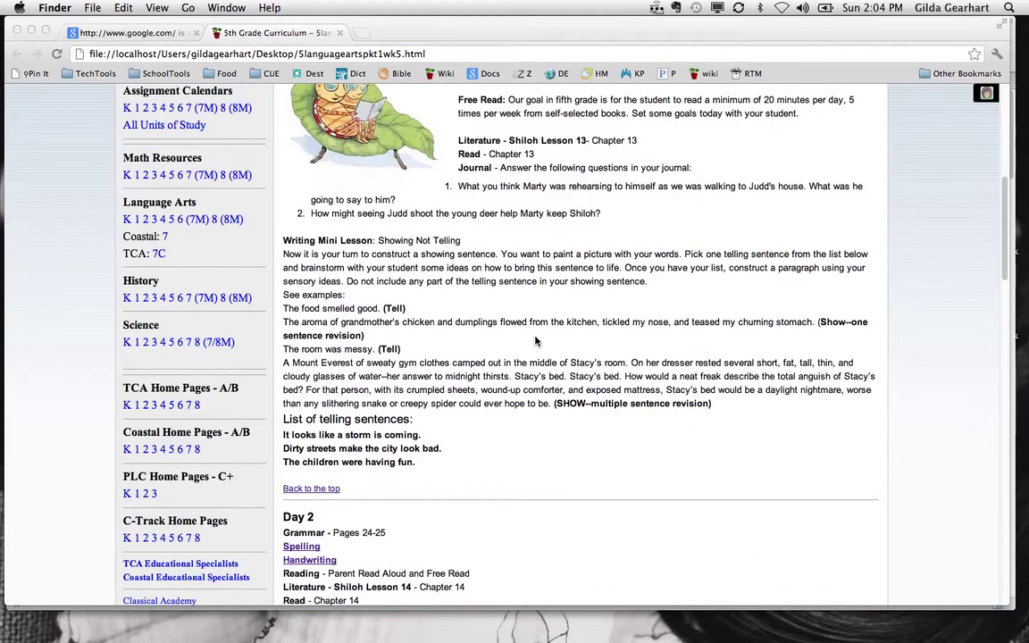
pyautogui.scroll(-1, 536, 341)
pyautogui.scroll(-2, 536, 341)
pyautogui.scroll(-2, 536, 341)
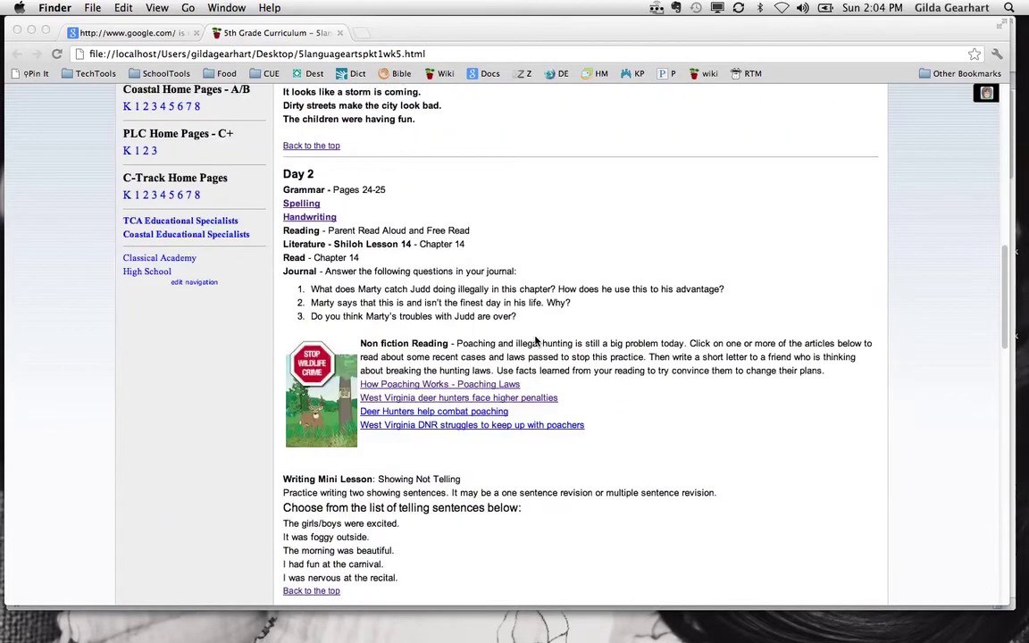
pyautogui.scroll(-2, 697, 464)
pyautogui.scroll(-2, 700, 437)
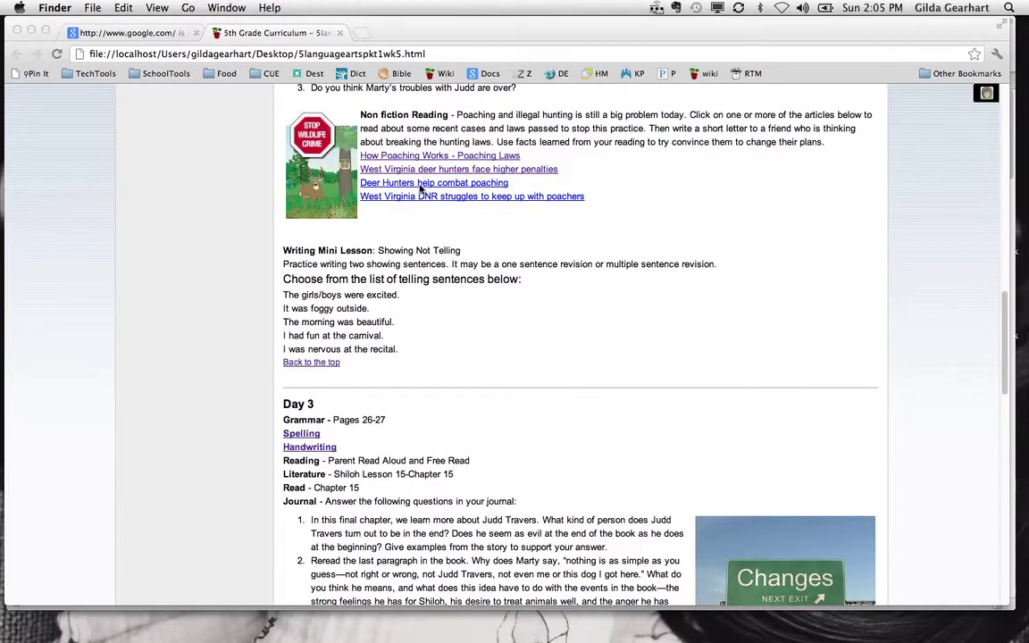
# Step: Try the 'Deer Hunters help combat poaching' link, close its failed tab, and return to the top
pyautogui.click(420, 184)
pyautogui.click(420, 184)
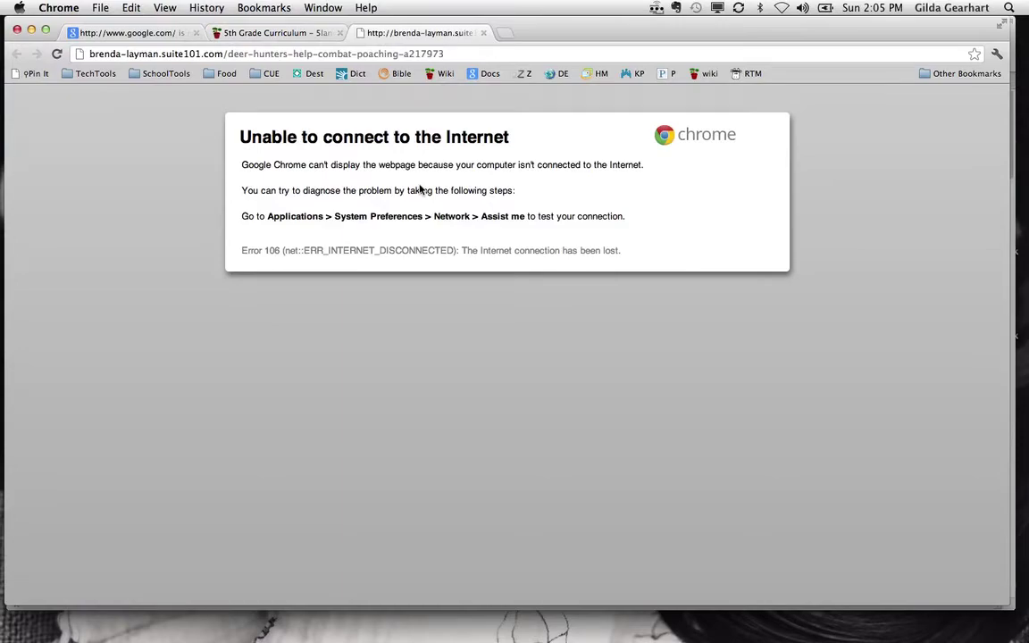
pyautogui.click(483, 32)
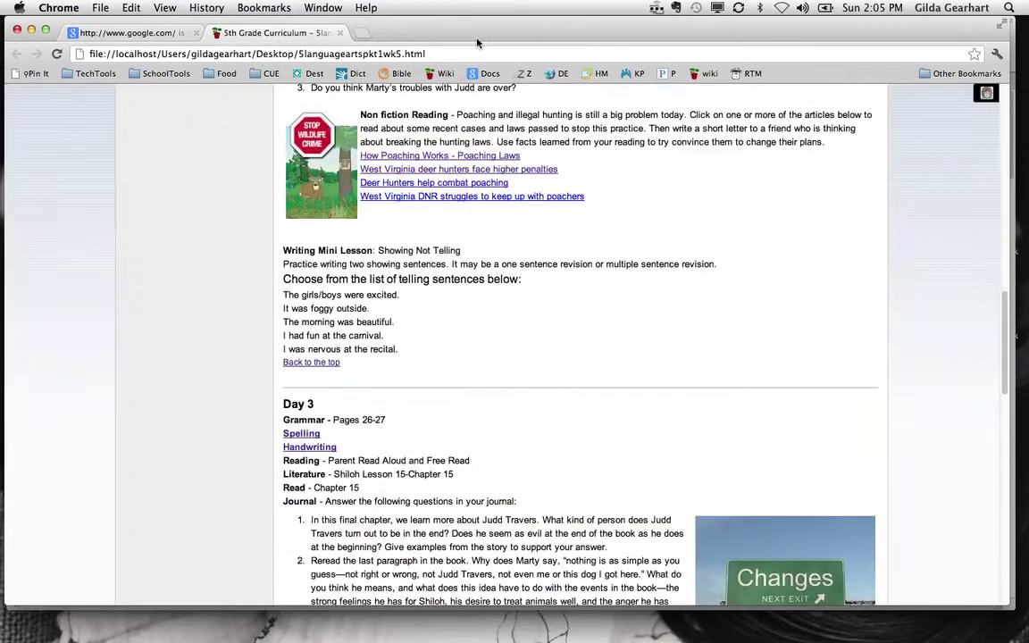
pyautogui.scroll(2, 505, 225)
pyautogui.scroll(5, 505, 225)
pyautogui.scroll(5, 506, 225)
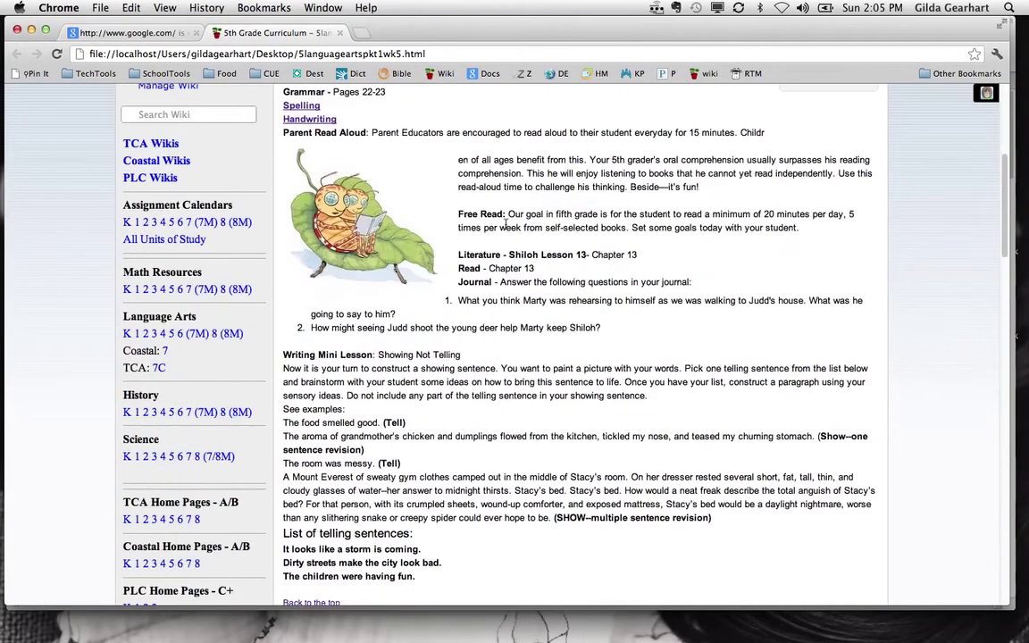
pyautogui.scroll(3, 505, 225)
pyautogui.scroll(5, 506, 225)
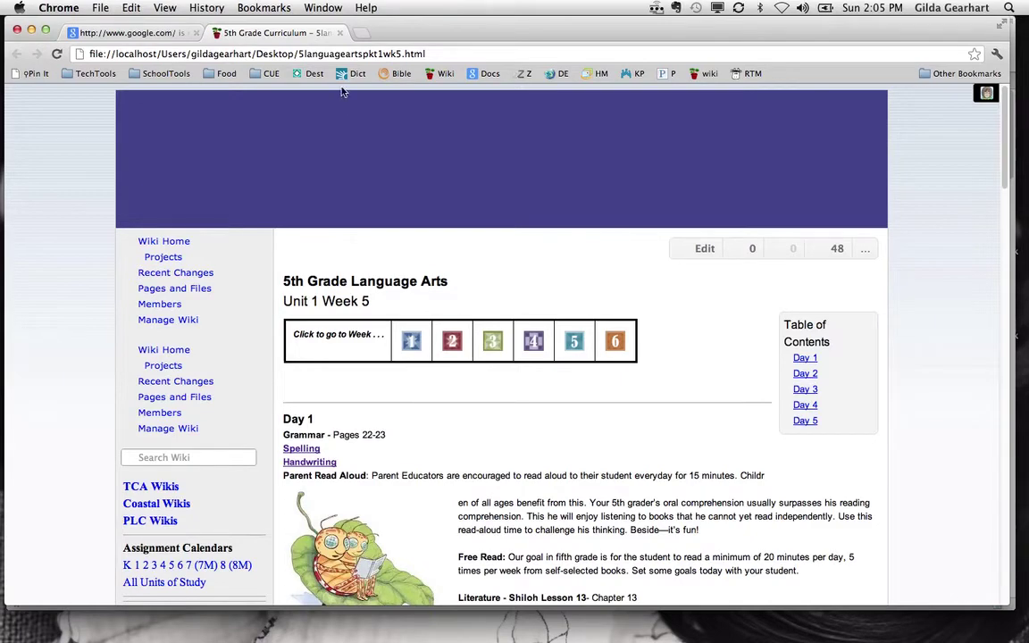
pyautogui.moveTo(54, 640)
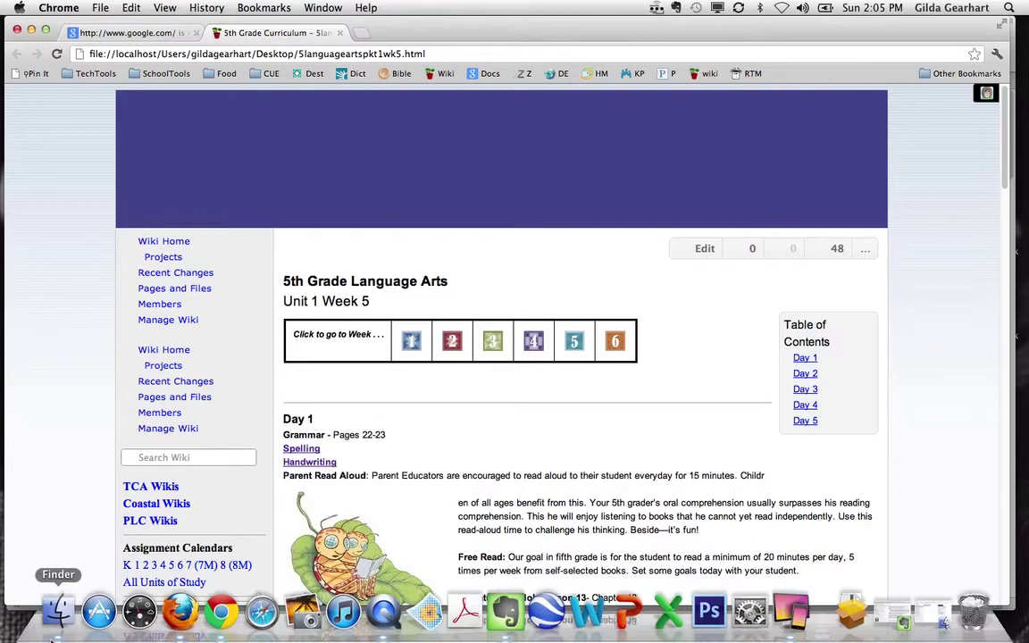
# Step: Move the saved files folder and 5languageartspkt1wk5.html on the Desktop to the Trash
pyautogui.click(59, 615)
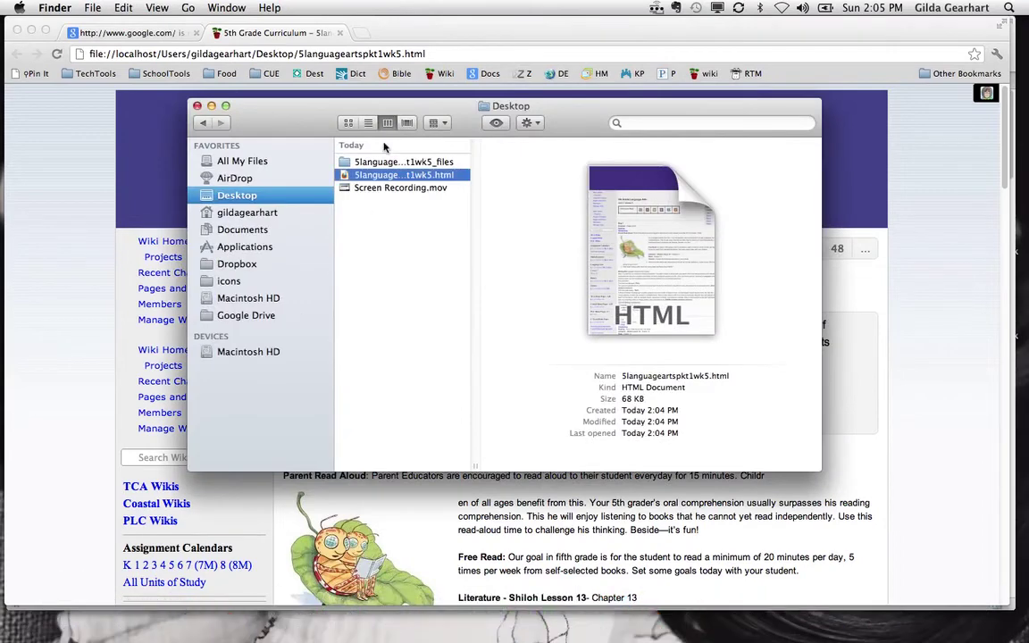
pyautogui.click(370, 163)
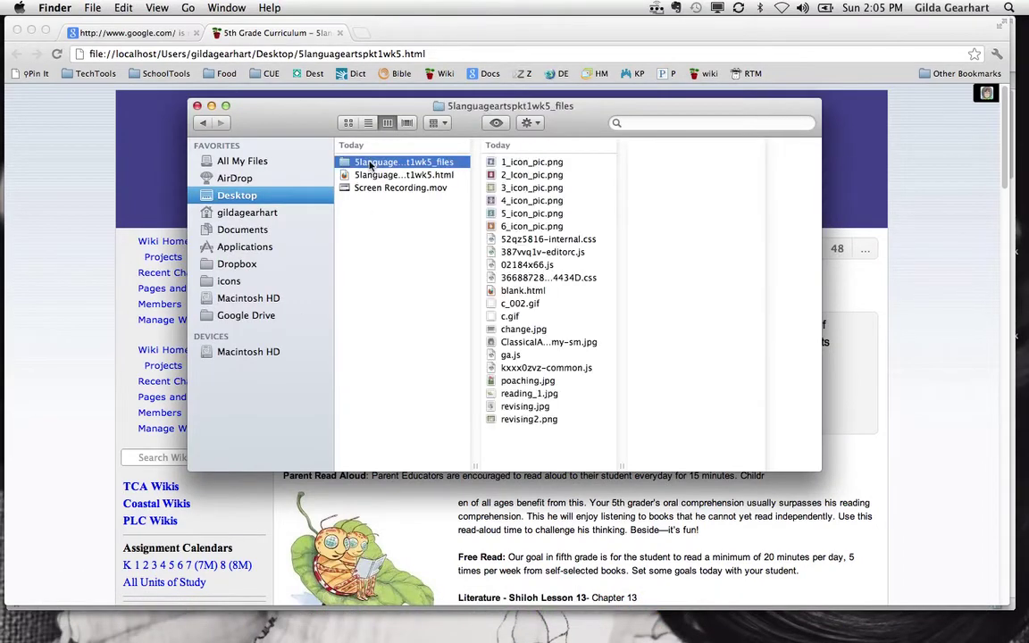
pyautogui.hotkey('shift', 'Down')
pyautogui.rightClick(370, 163)
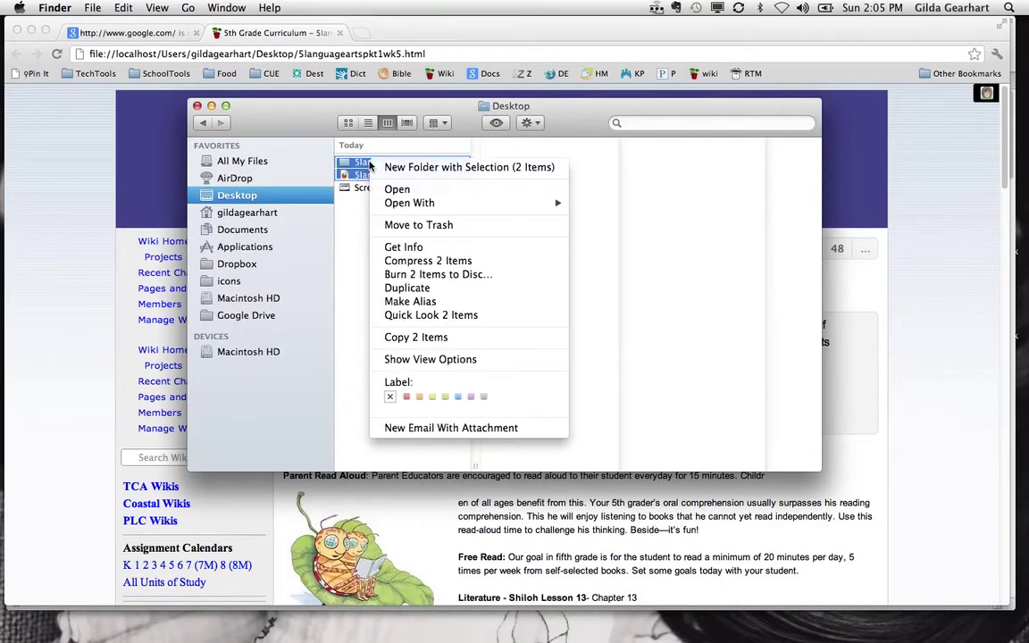
pyautogui.click(474, 225)
# Step: Turn Wi-Fi back on and return to the live wiki page in Firefox
pyautogui.click(904, 301)
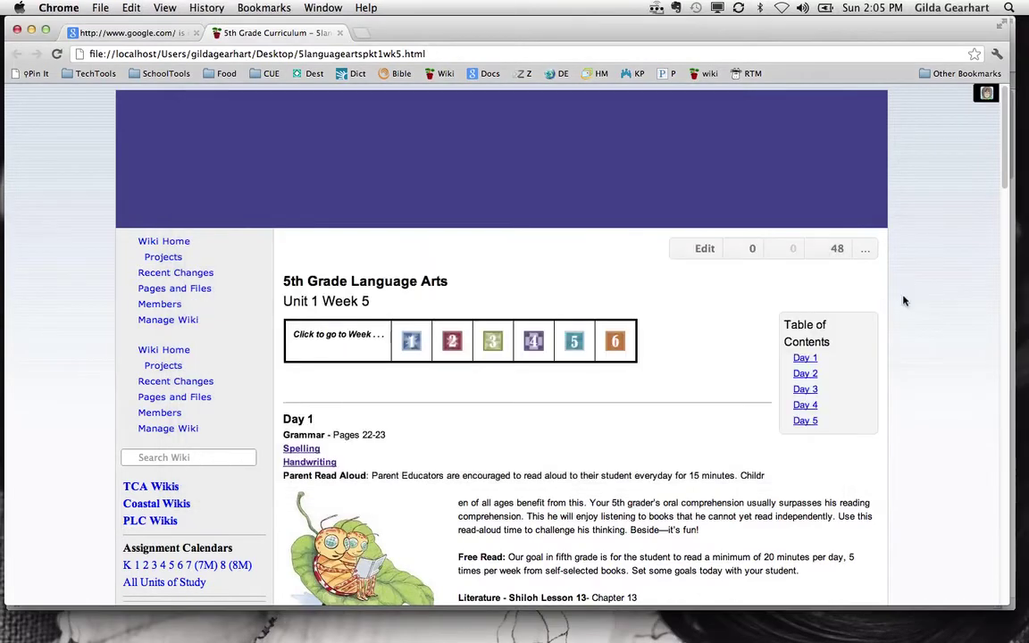
pyautogui.click(781, 8)
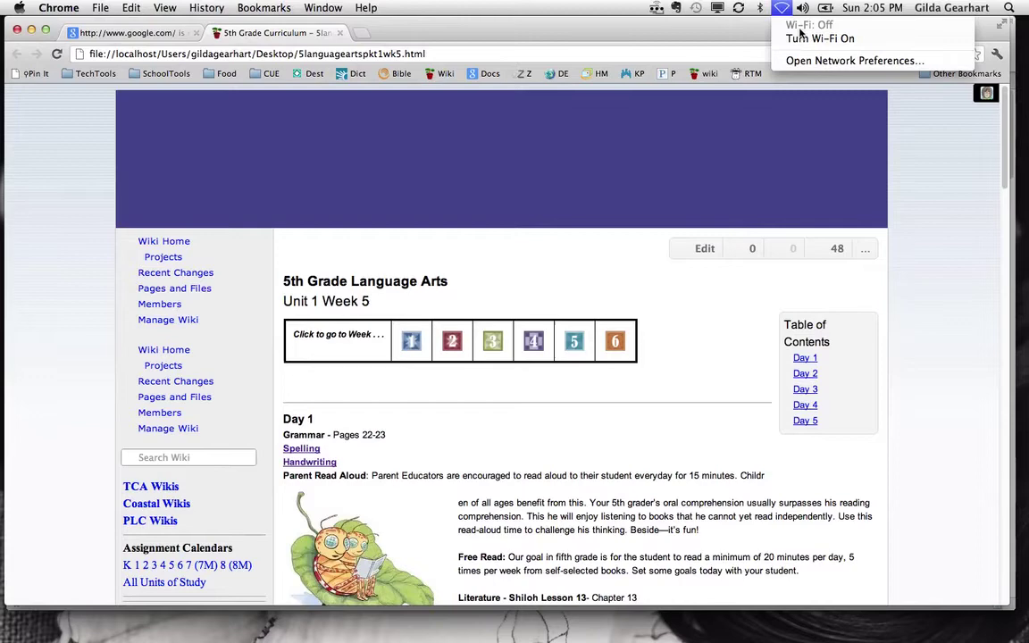
pyautogui.click(803, 41)
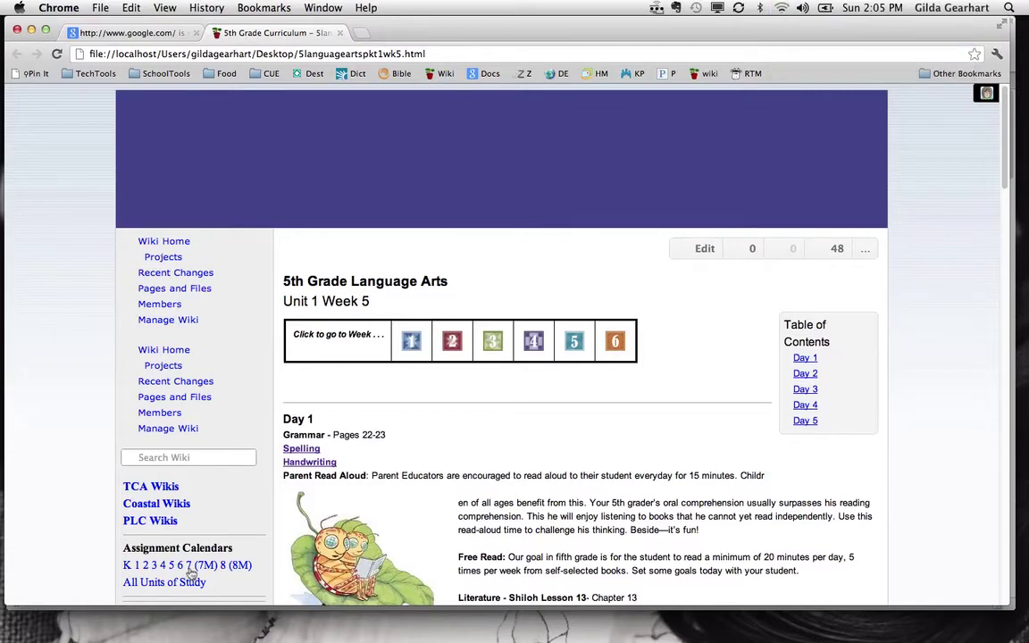
pyautogui.click(187, 630)
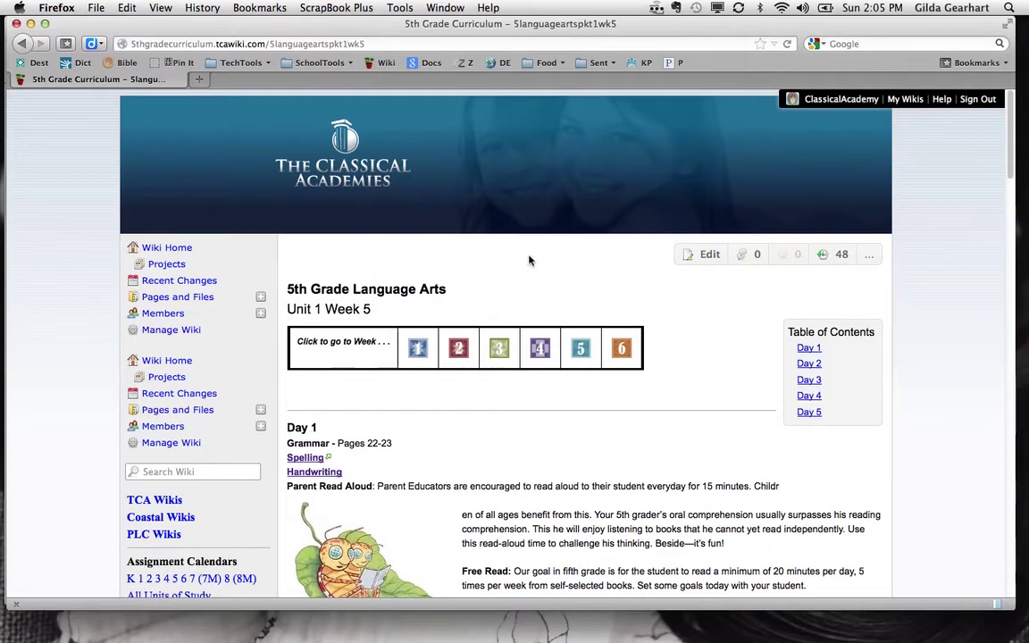
# Step: Save the wiki page to the Desktop in 'Web Page, HTML only' format
pyautogui.scroll(-1, 529, 259)
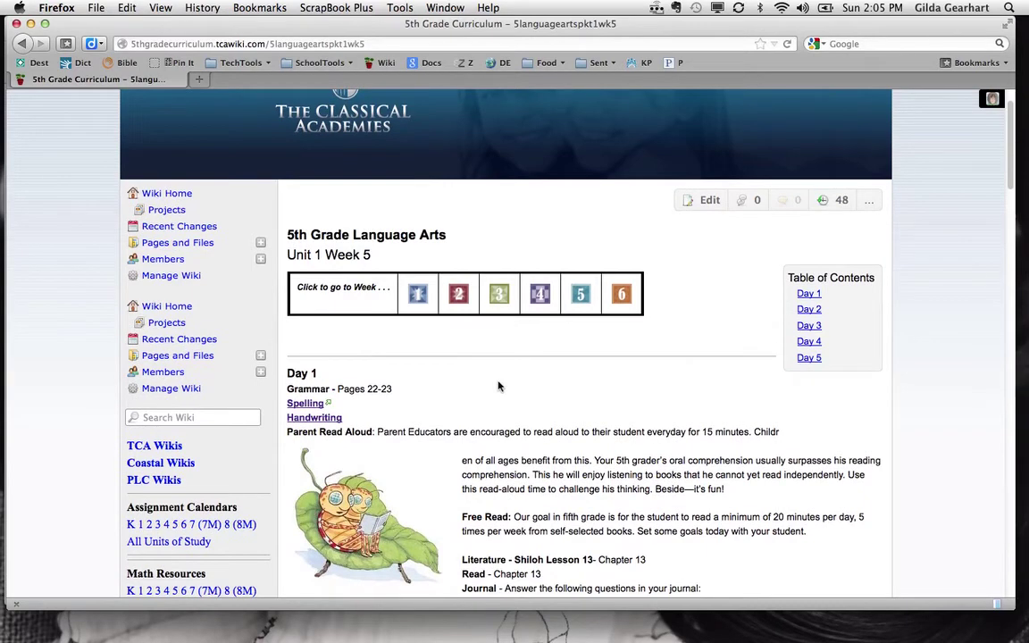
pyautogui.click(93, 8)
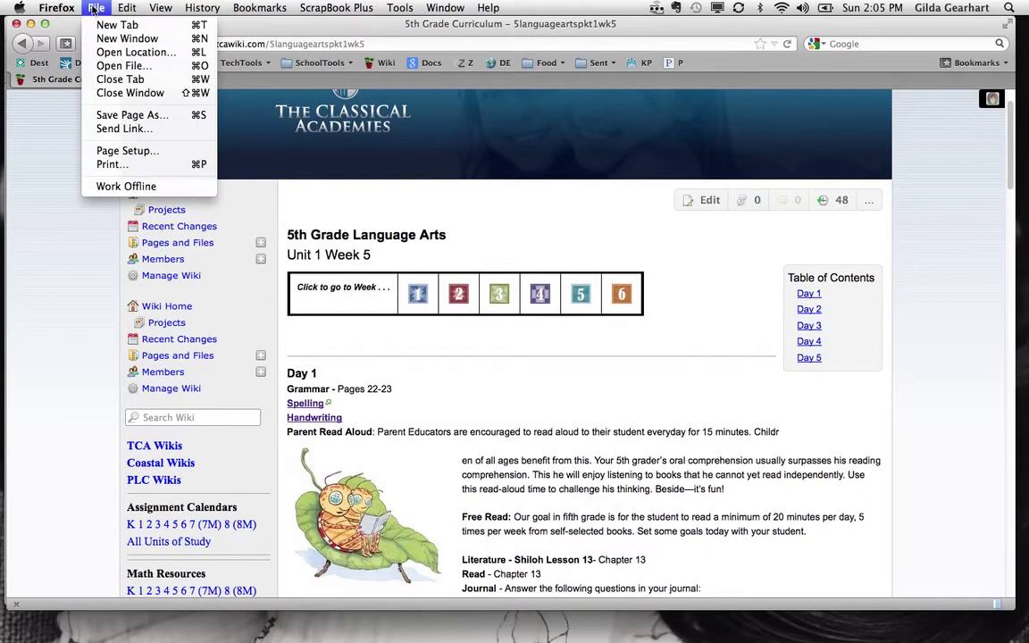
pyautogui.click(102, 114)
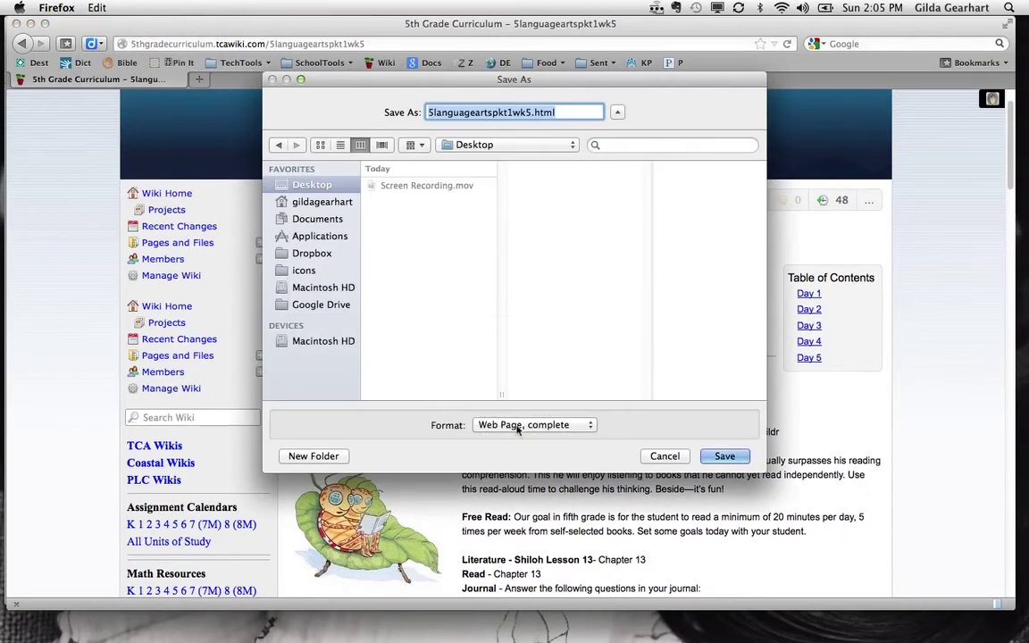
pyautogui.click(593, 426)
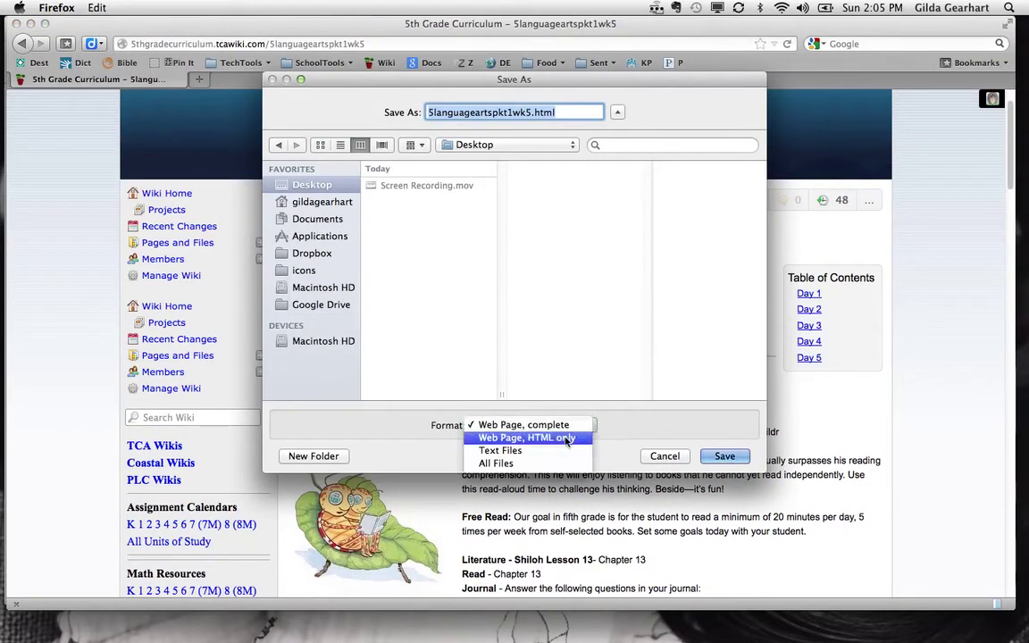
pyautogui.click(518, 437)
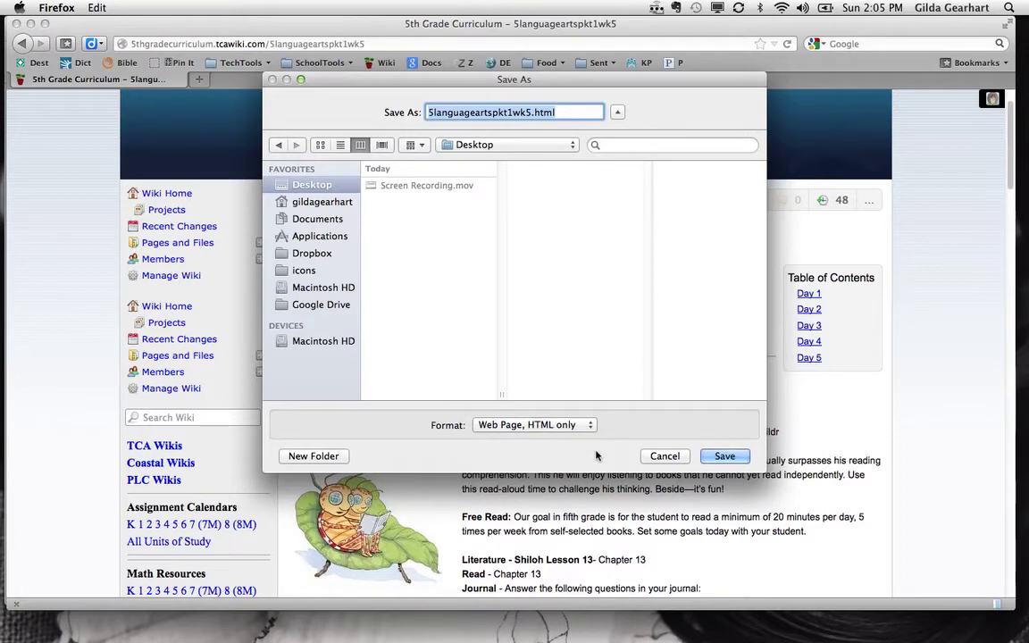
pyautogui.click(722, 458)
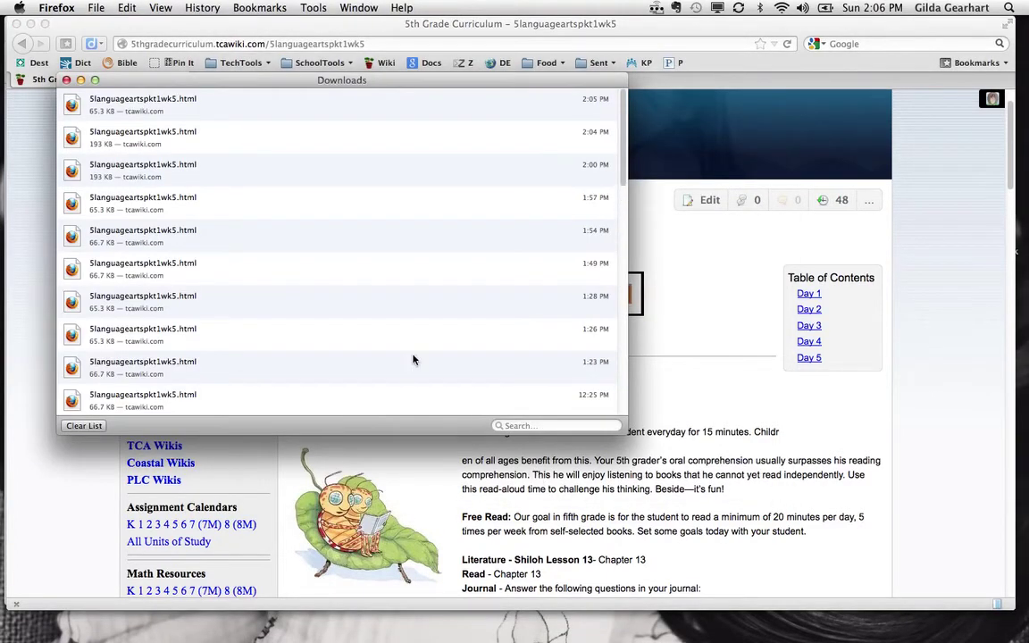
# Step: Turn Wi-Fi off and open the HTML-only 5languageartspkt1wk5.html from the Desktop in Chrome
pyautogui.click(66, 80)
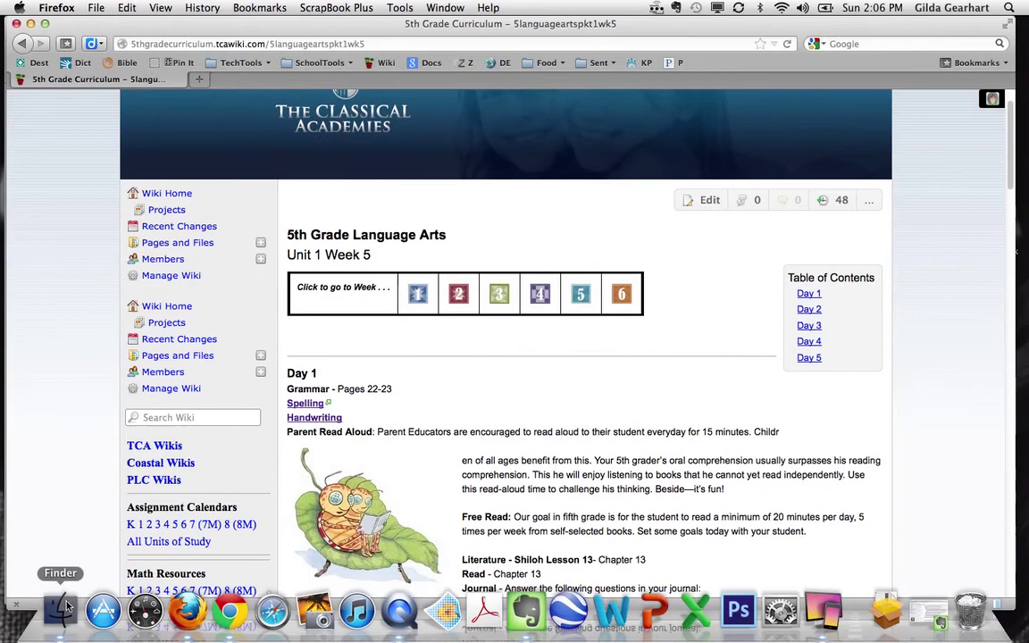
pyautogui.click(61, 608)
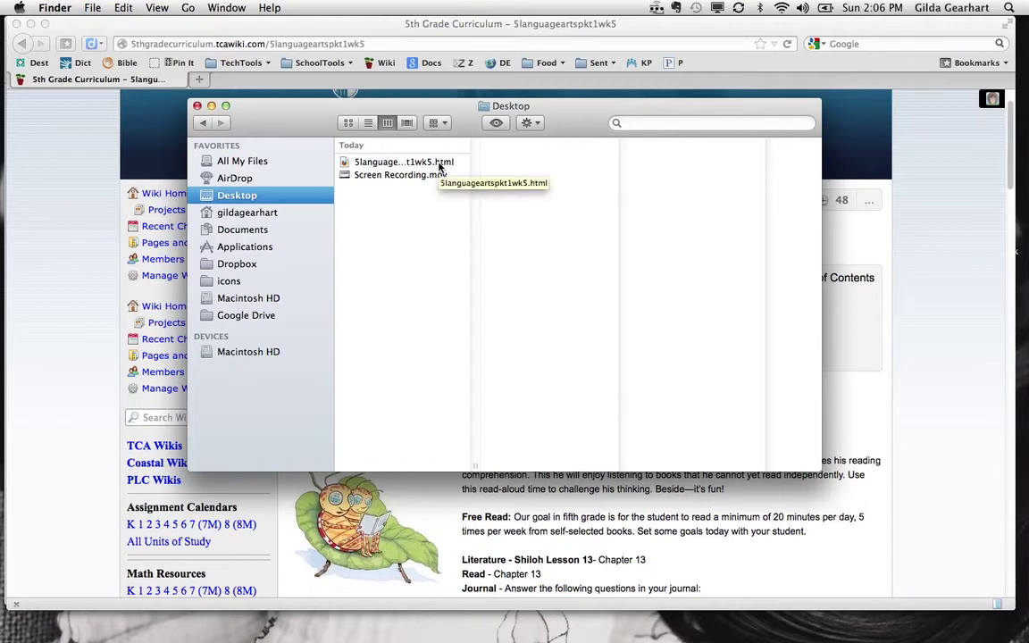
pyautogui.click(781, 11)
pyautogui.click(801, 42)
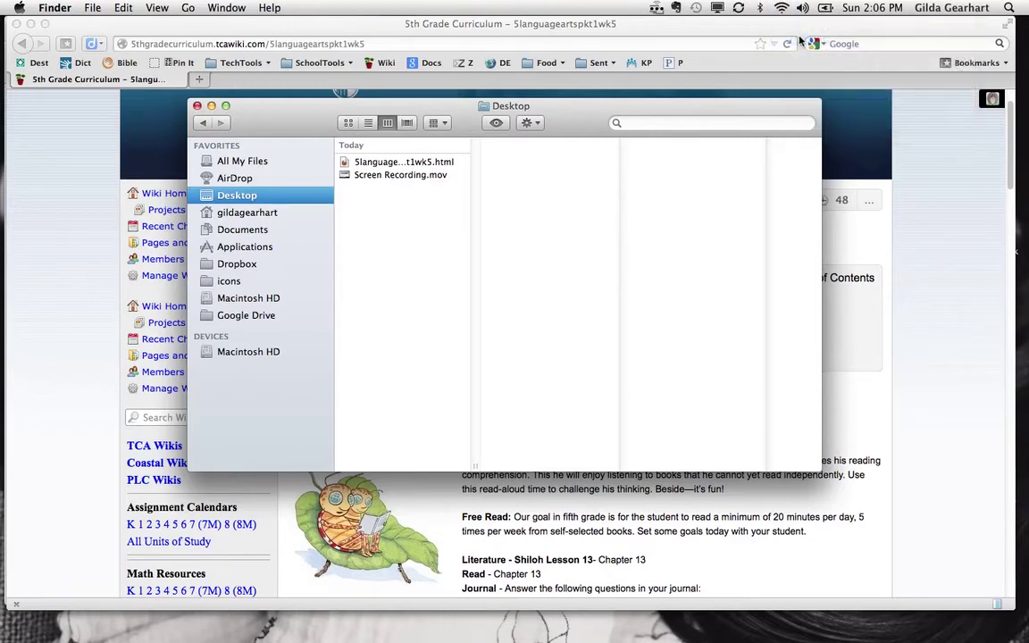
pyautogui.doubleClick(393, 162)
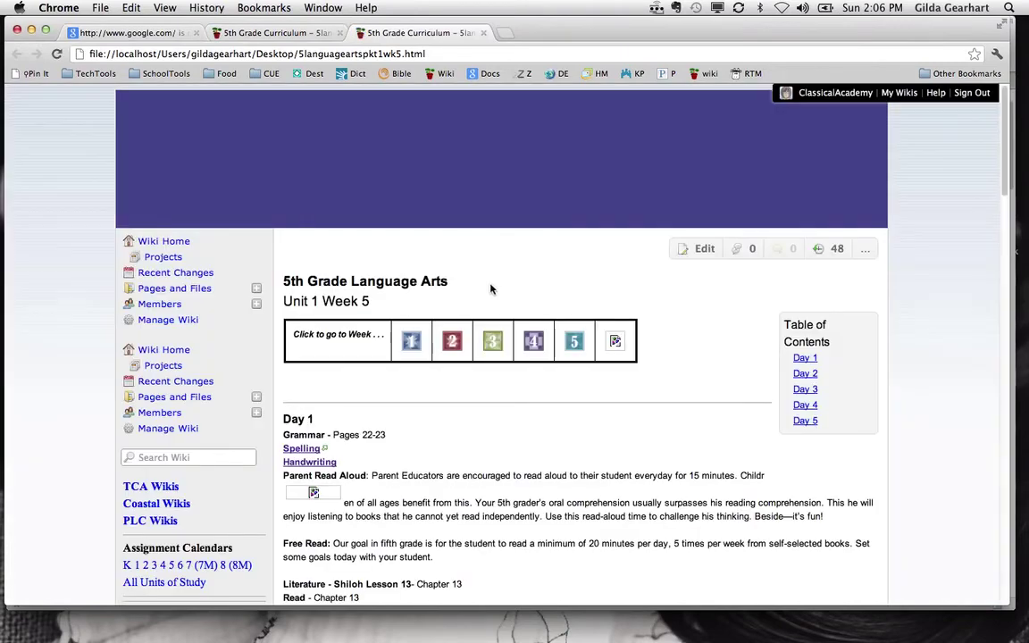
pyautogui.scroll(-3, 502, 210)
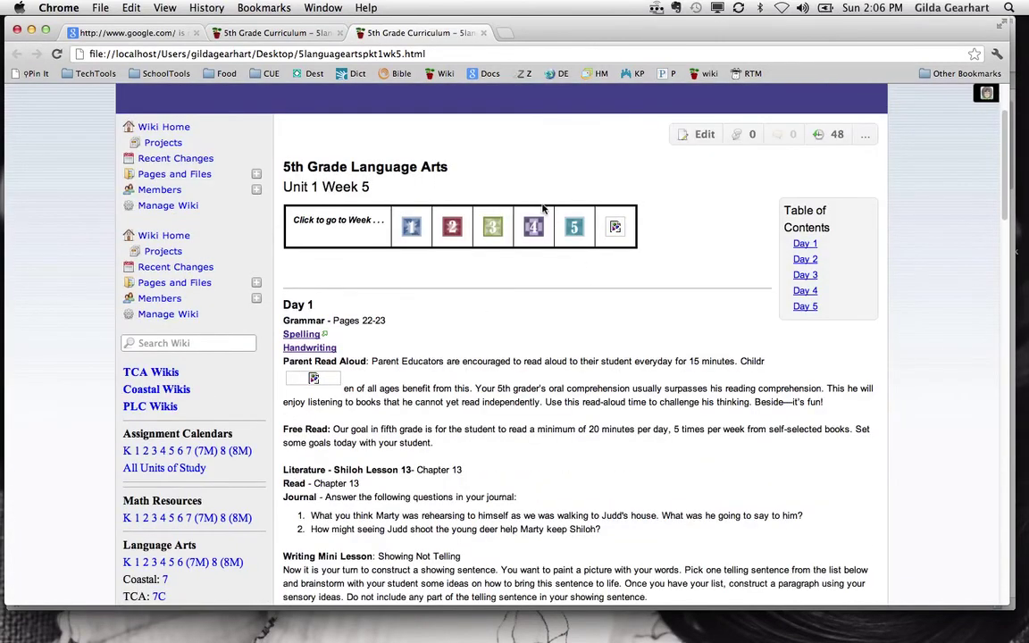
pyautogui.scroll(3, 550, 209)
pyautogui.scroll(-3, 550, 209)
pyautogui.scroll(-3, 546, 277)
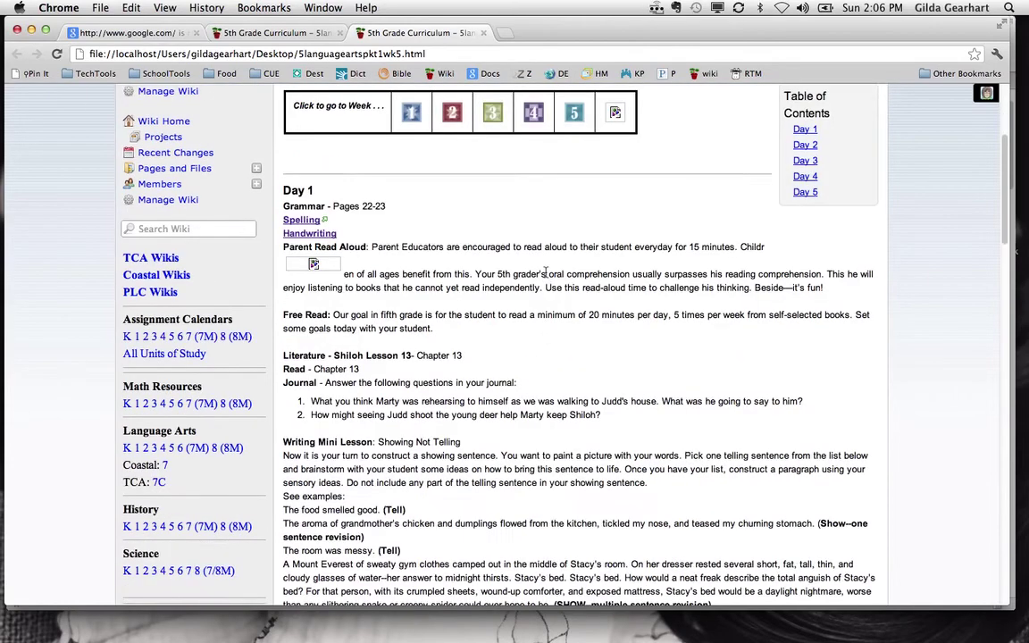
pyautogui.scroll(-3, 547, 277)
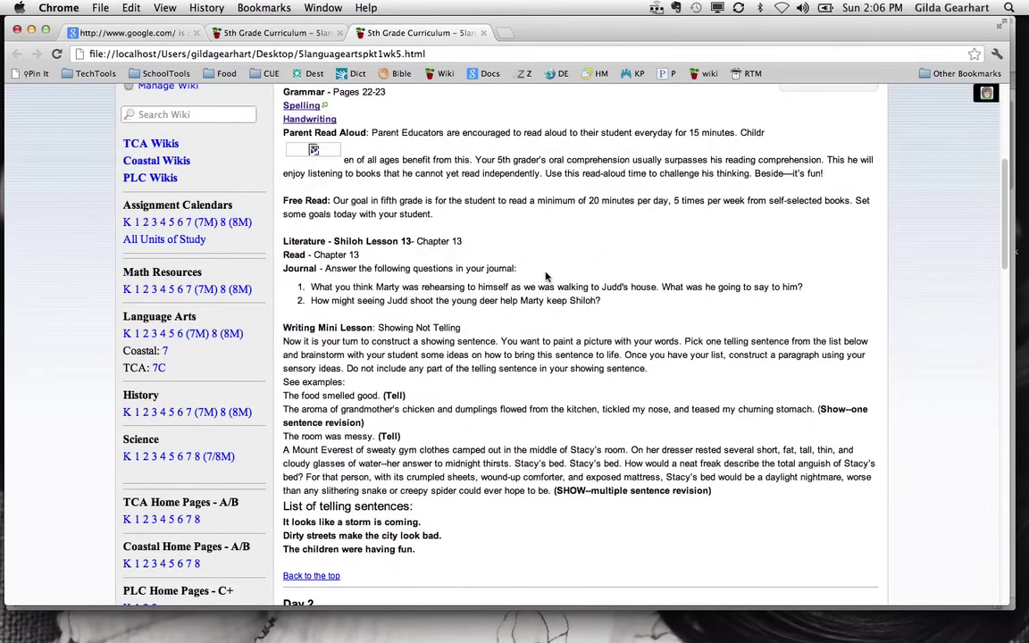
pyautogui.scroll(-3, 546, 277)
pyautogui.scroll(-5, 546, 277)
pyautogui.scroll(-3, 547, 277)
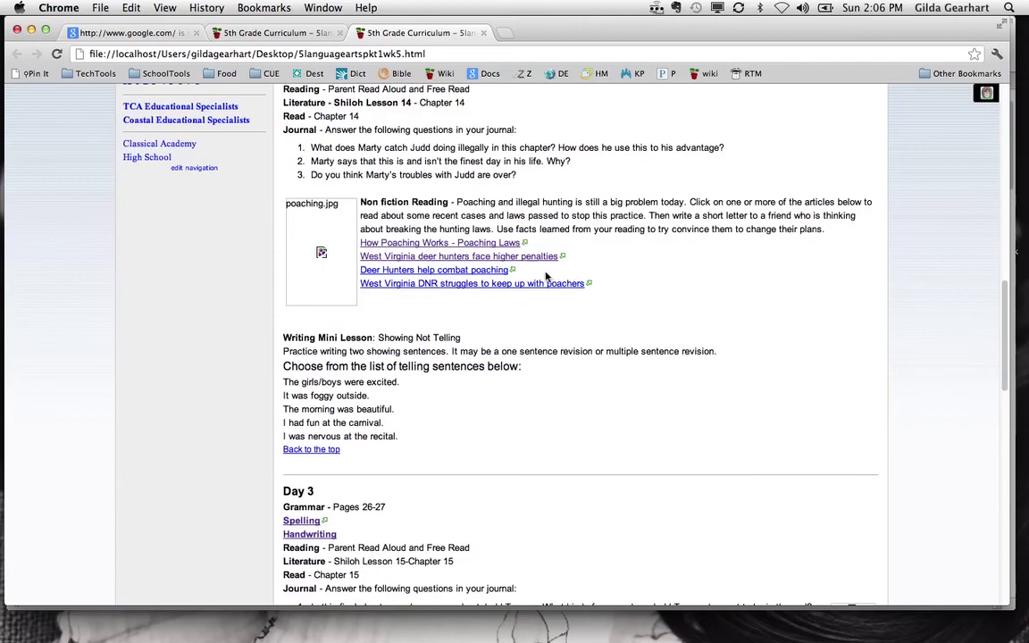
pyautogui.scroll(-4, 546, 277)
pyautogui.scroll(-5, 547, 277)
pyautogui.scroll(-7, 547, 277)
pyautogui.scroll(-6, 547, 277)
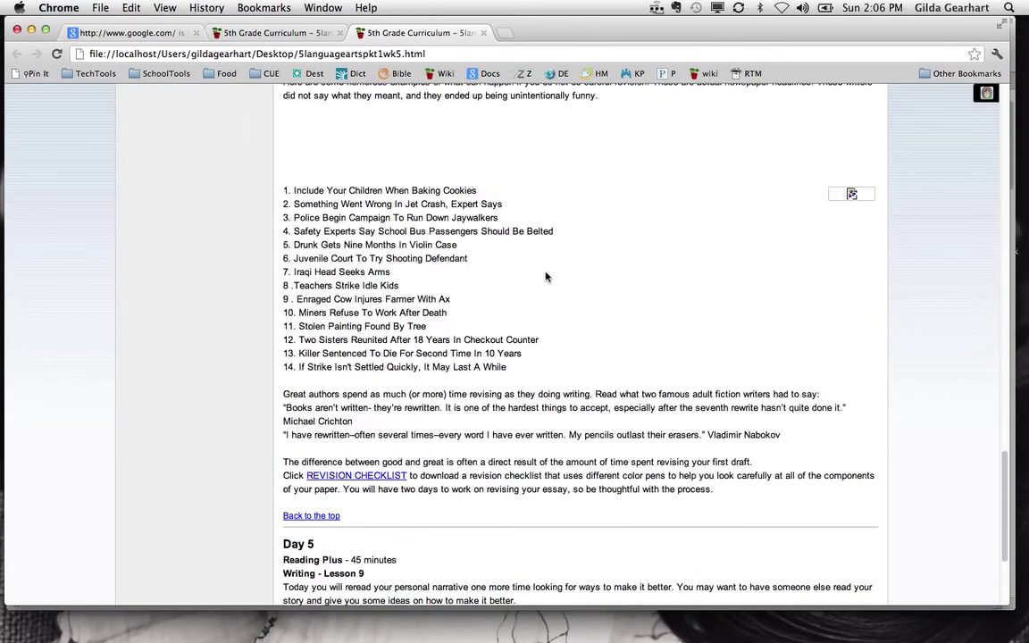
pyautogui.scroll(3, 547, 277)
pyautogui.scroll(7, 547, 277)
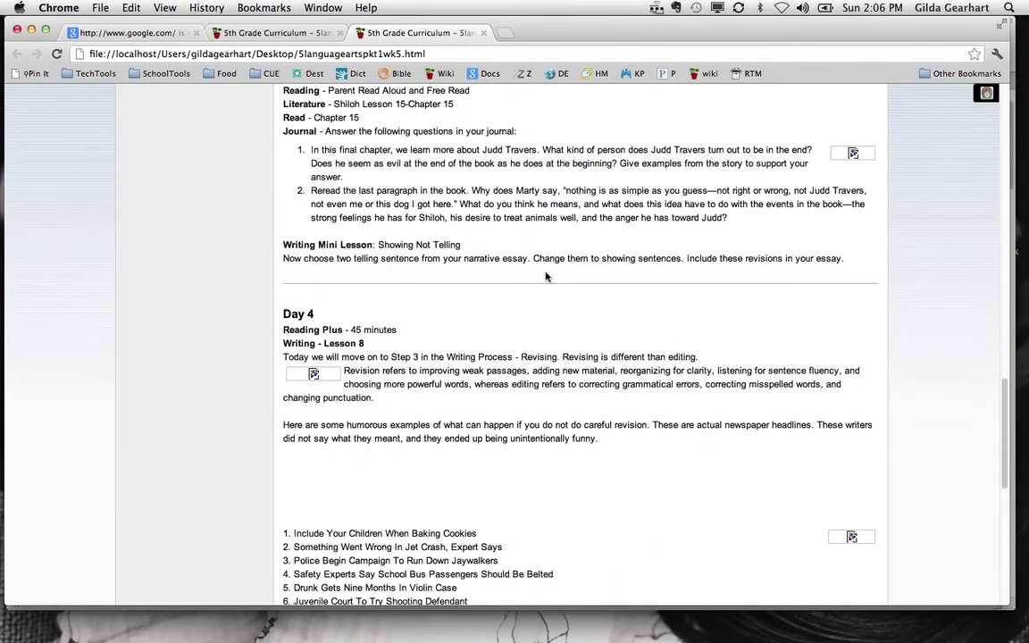
pyautogui.scroll(-5, 547, 277)
pyautogui.scroll(-3, 547, 277)
pyautogui.scroll(-8, 547, 277)
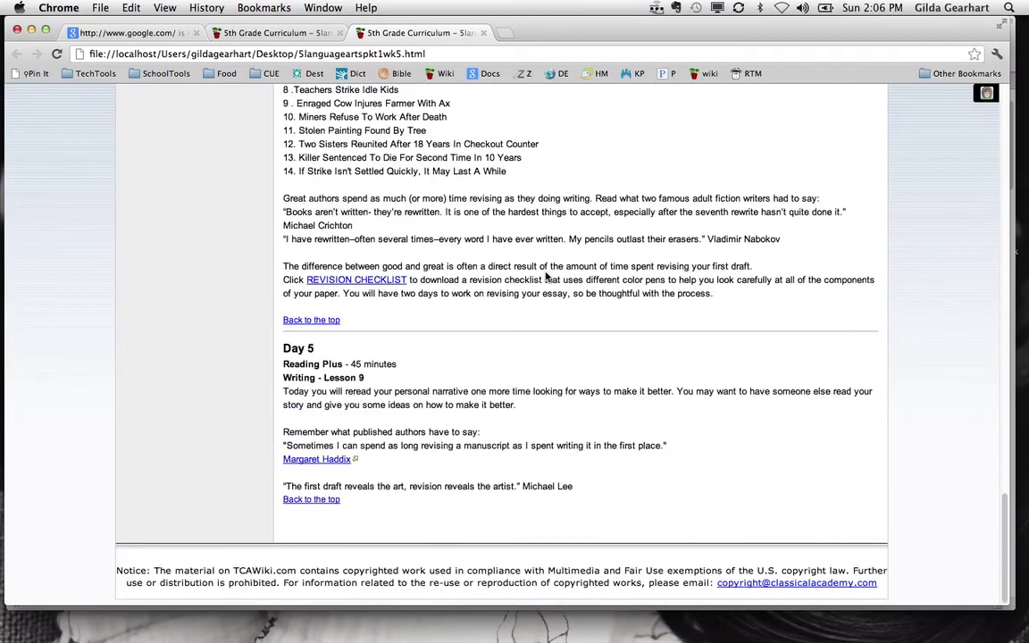
pyautogui.scroll(3, 547, 277)
pyautogui.scroll(7, 547, 277)
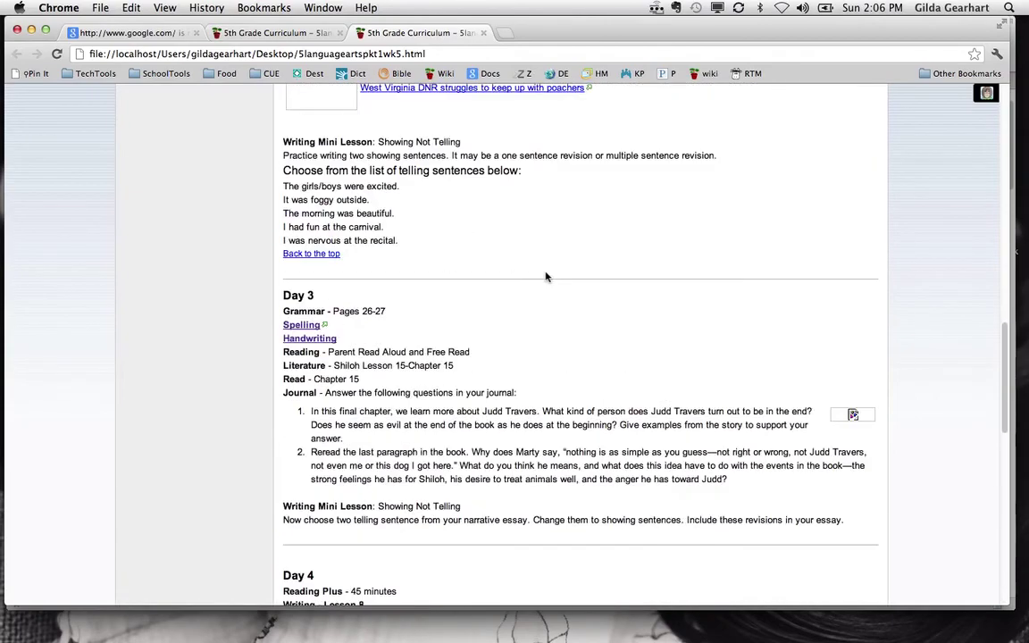
pyautogui.scroll(7, 547, 277)
pyautogui.scroll(3, 547, 277)
pyautogui.scroll(5, 536, 322)
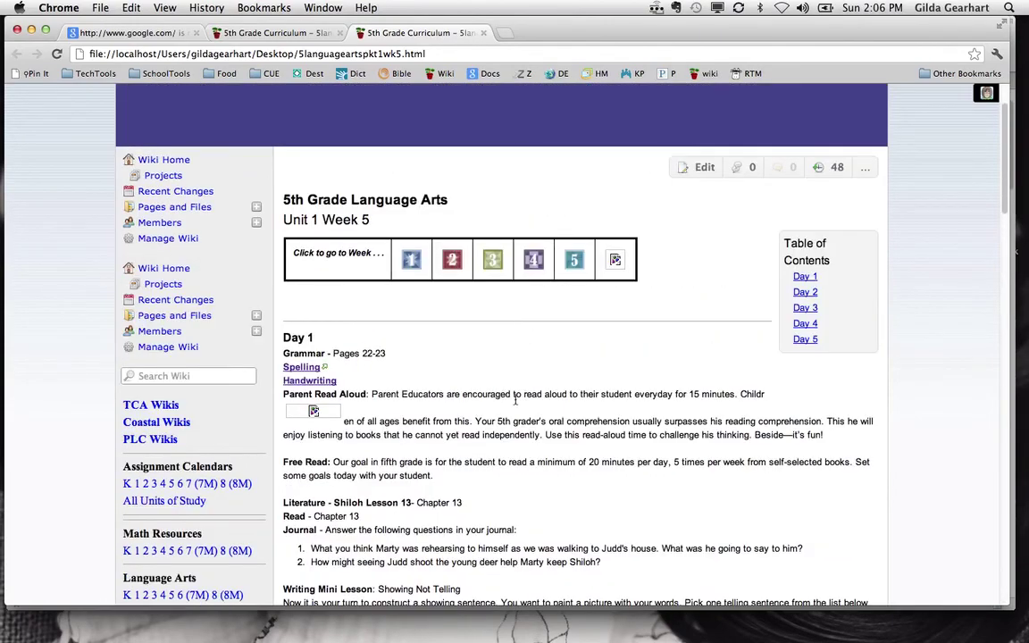
pyautogui.scroll(-3, 522, 396)
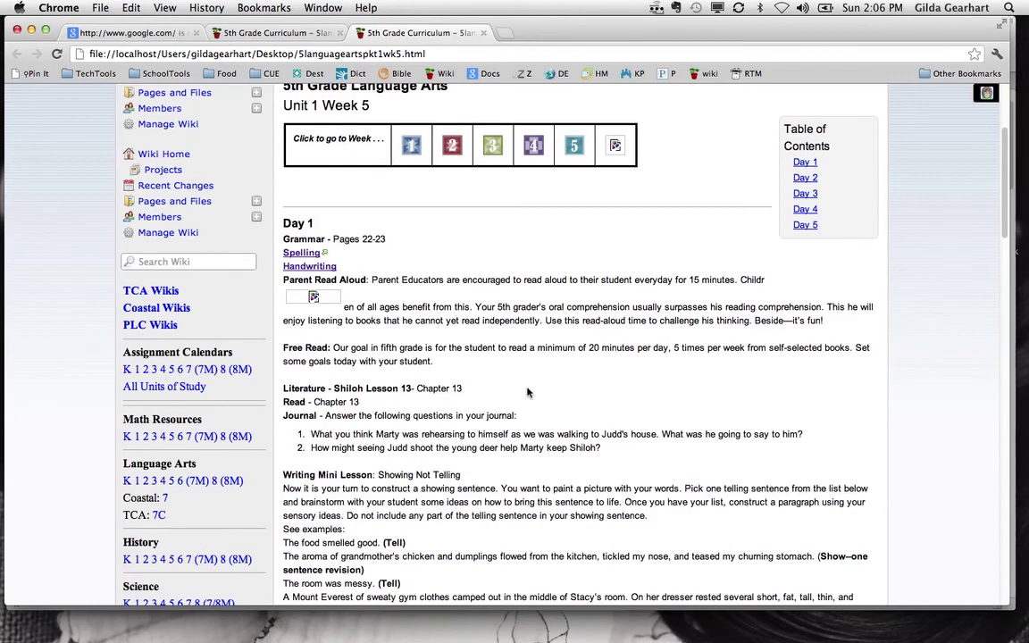